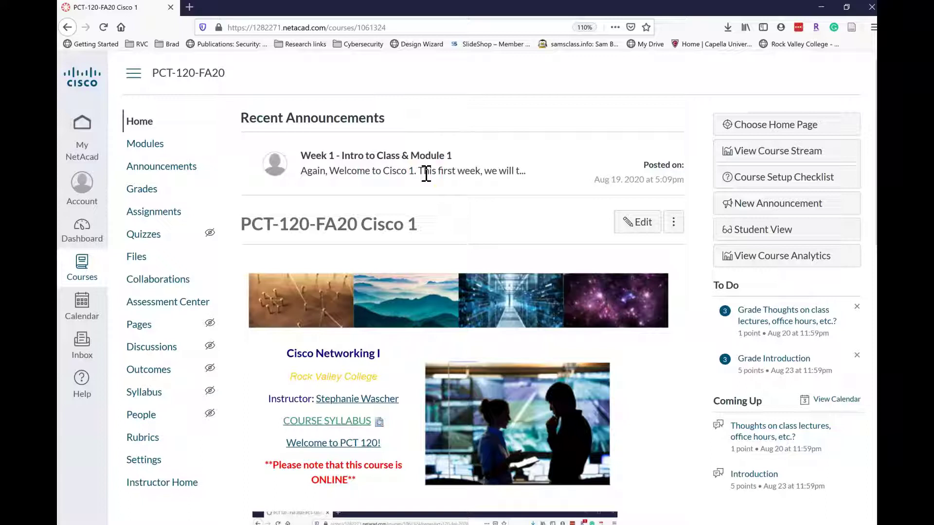
Open the Download and Install Packet Tracer assignment in the Week 1 section of the course modules
{"action": "scroll", "coordinate": [146, 445], "scroll_direction": "down", "scroll_amount": 9}
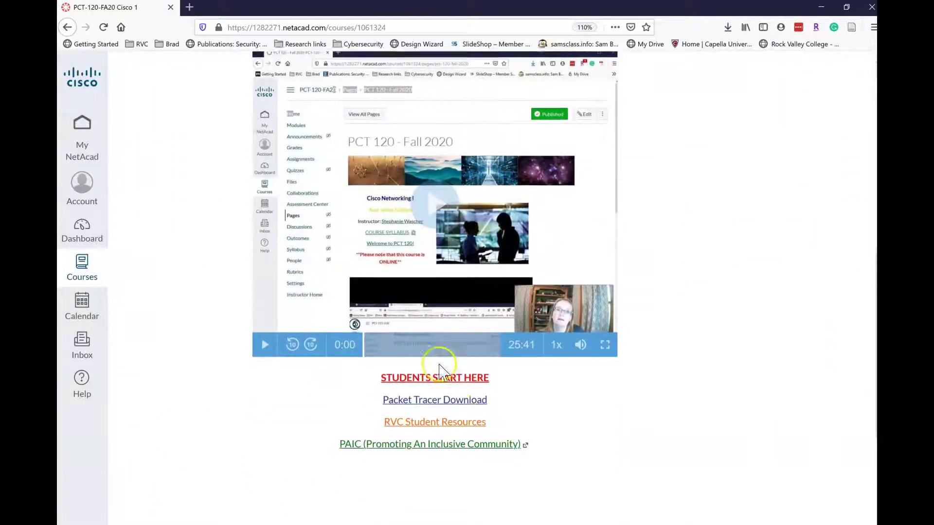
{"action": "scroll", "coordinate": [156, 444], "scroll_direction": "up", "scroll_amount": 8}
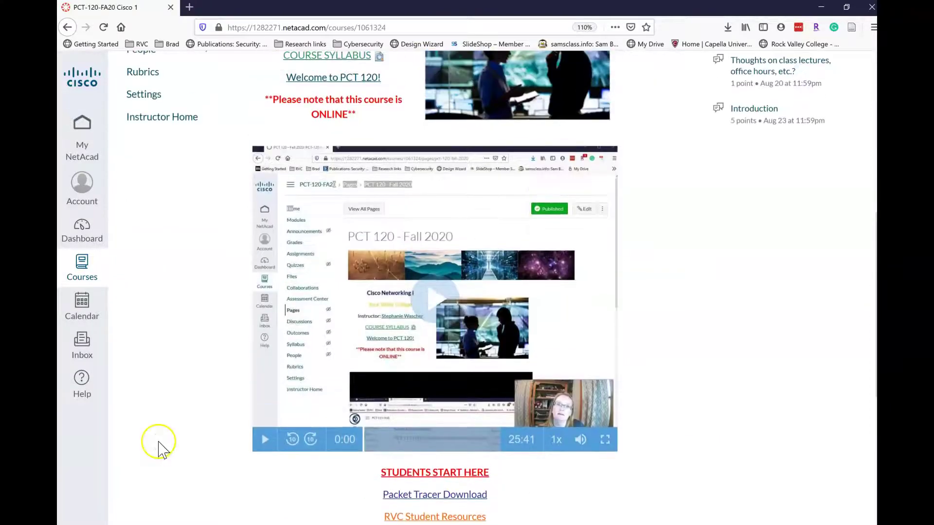
{"action": "scroll", "coordinate": [240, 104], "scroll_direction": "up", "scroll_amount": 3}
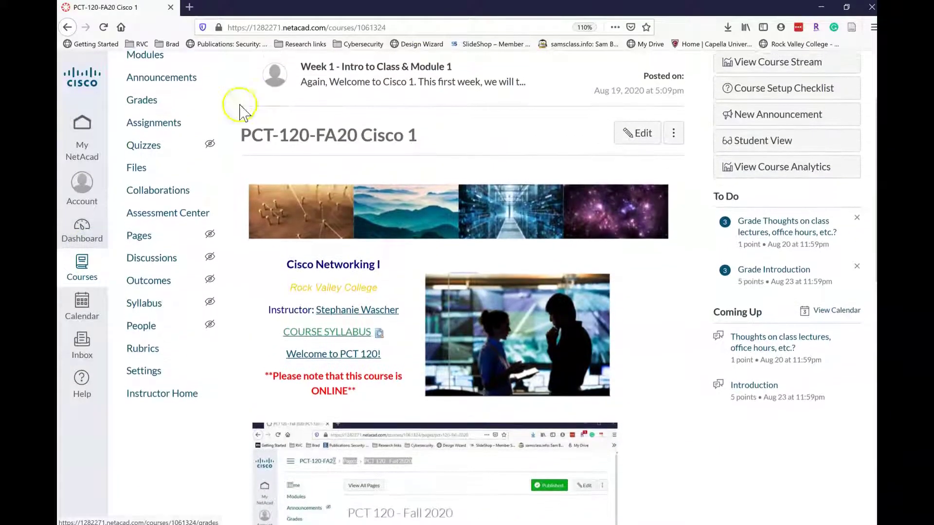
{"action": "left_click", "coordinate": [155, 145]}
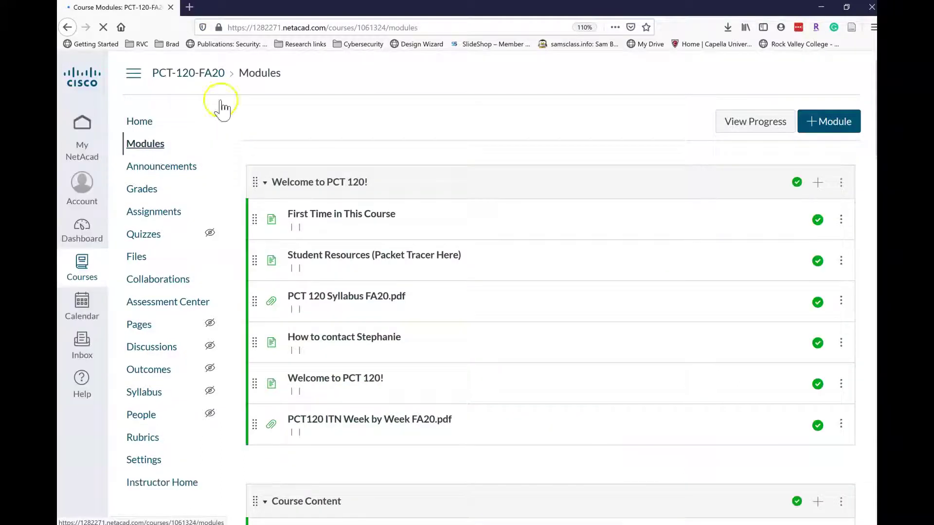
{"action": "scroll", "coordinate": [174, 467], "scroll_direction": "down", "scroll_amount": 3}
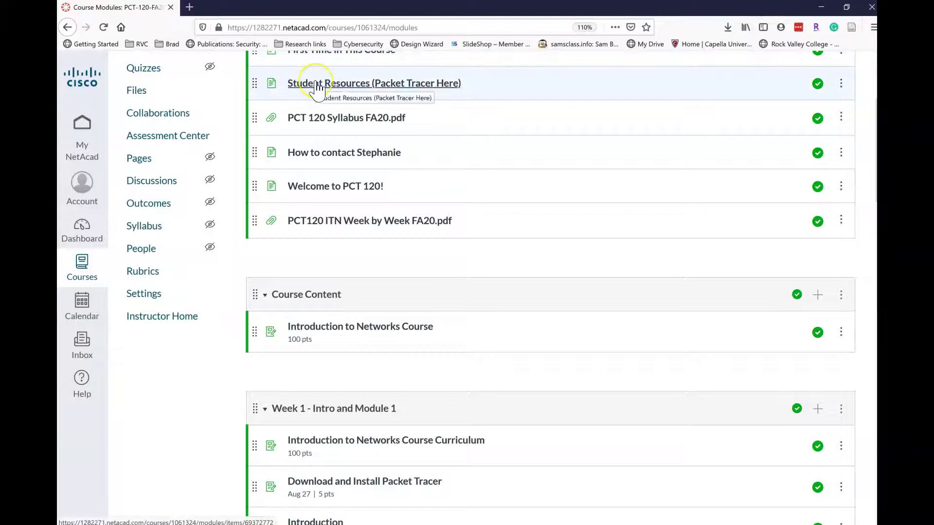
{"action": "scroll", "coordinate": [173, 471], "scroll_direction": "down", "scroll_amount": 1}
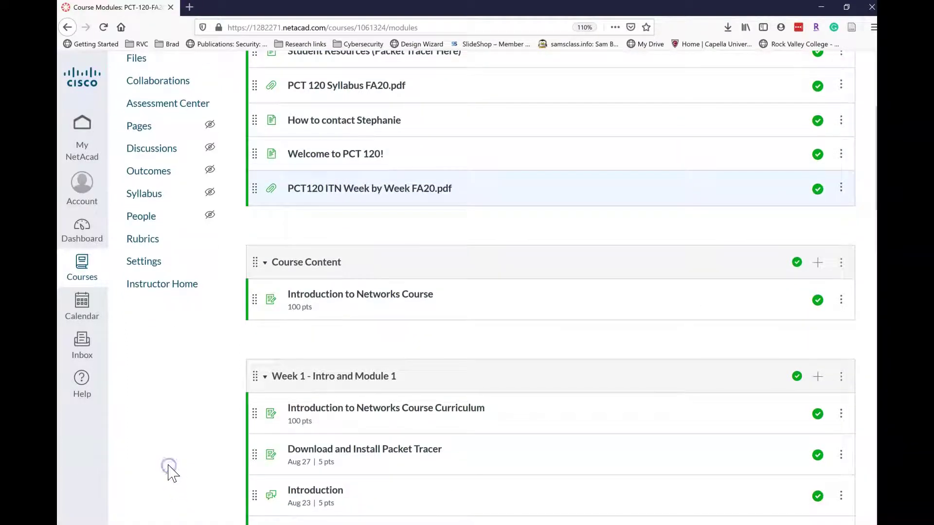
{"action": "left_click", "coordinate": [319, 450]}
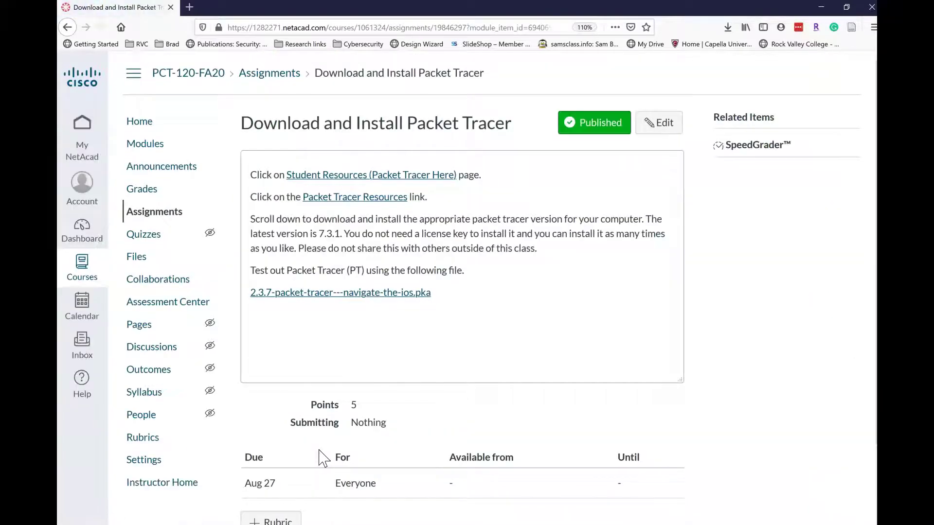
Go to the Student Resources page linked in the assignment and open its Packet Tracer Resources link
{"action": "left_click", "coordinate": [343, 181]}
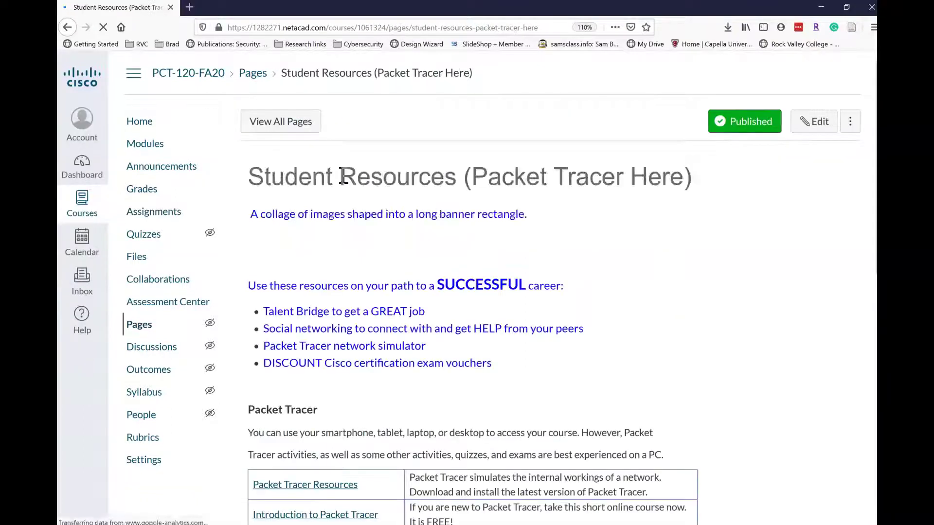
{"action": "scroll", "coordinate": [219, 396], "scroll_direction": "down", "scroll_amount": 2}
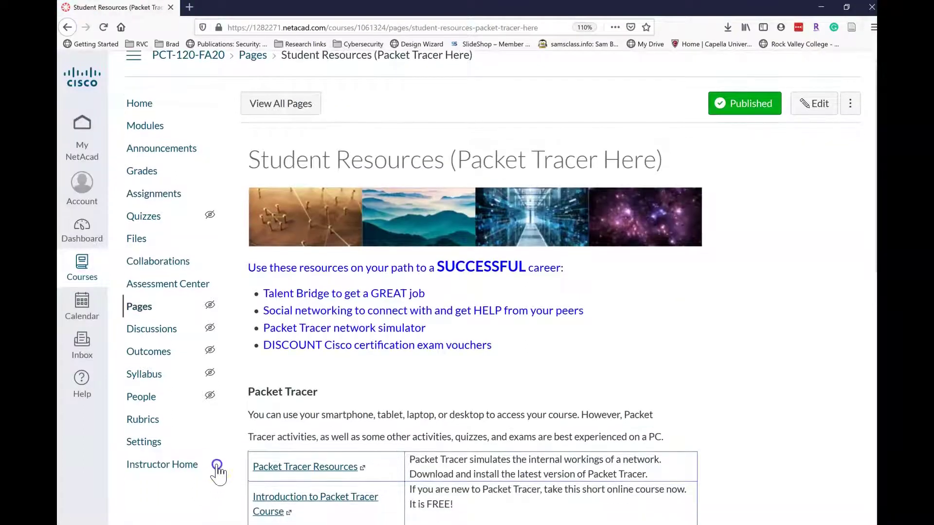
{"action": "scroll", "coordinate": [187, 457], "scroll_direction": "down", "scroll_amount": 1}
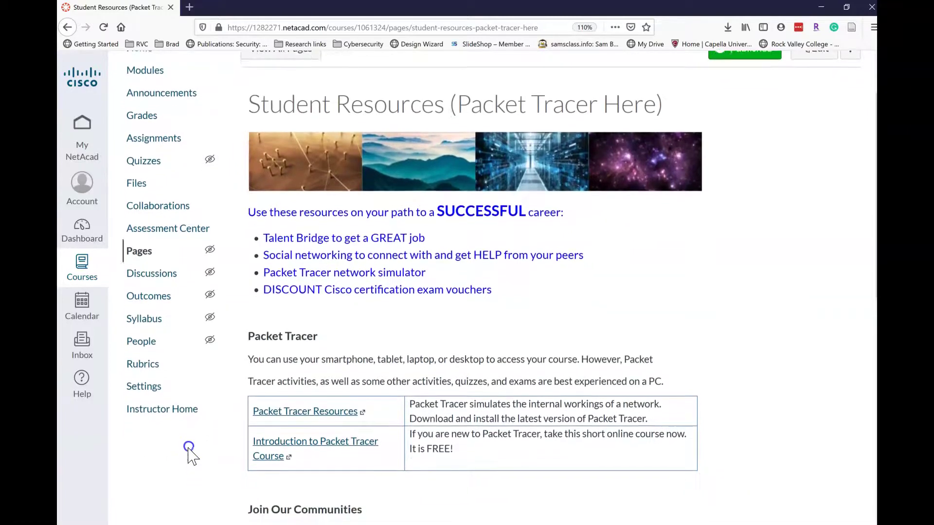
{"action": "scroll", "coordinate": [179, 436], "scroll_direction": "down", "scroll_amount": 1}
{"action": "scroll", "coordinate": [176, 427], "scroll_direction": "down", "scroll_amount": 1}
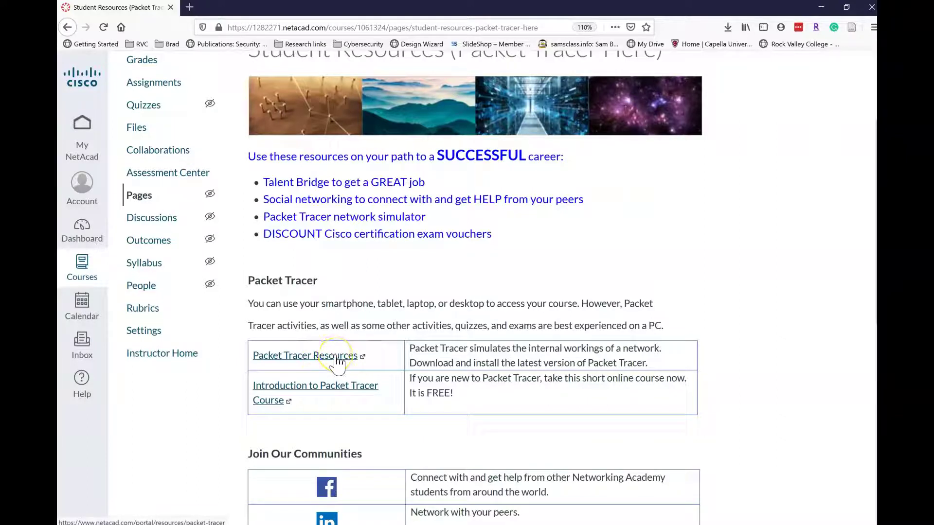
{"action": "left_click", "coordinate": [331, 390]}
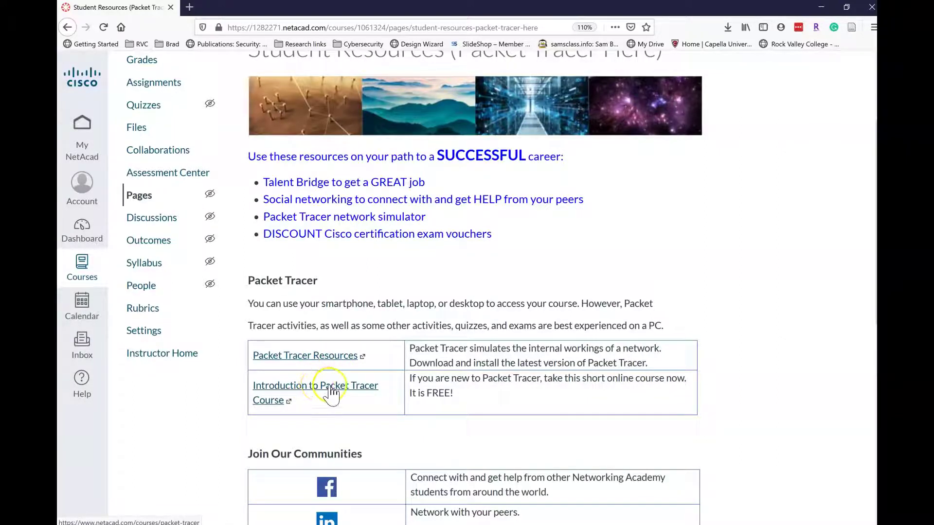
{"action": "left_click", "coordinate": [330, 357]}
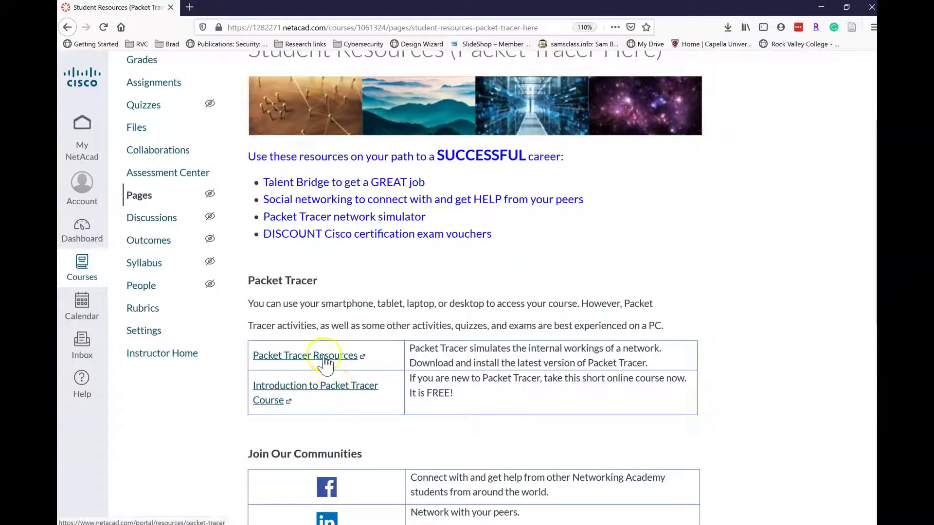
{"action": "left_click", "coordinate": [324, 355]}
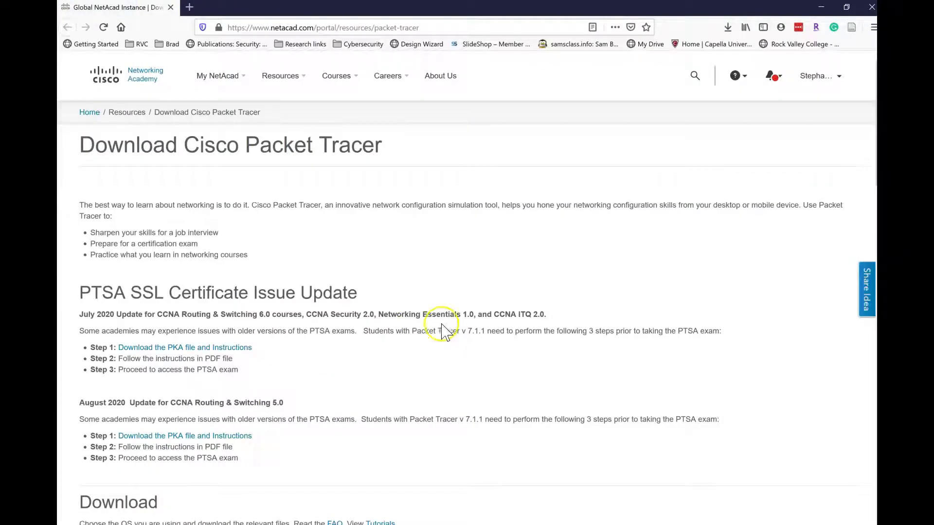
Examine the Packet Tracer download options for Windows, Linux, macOS and mobile on the download page
{"action": "scroll", "coordinate": [73, 394], "scroll_direction": "down", "scroll_amount": 5}
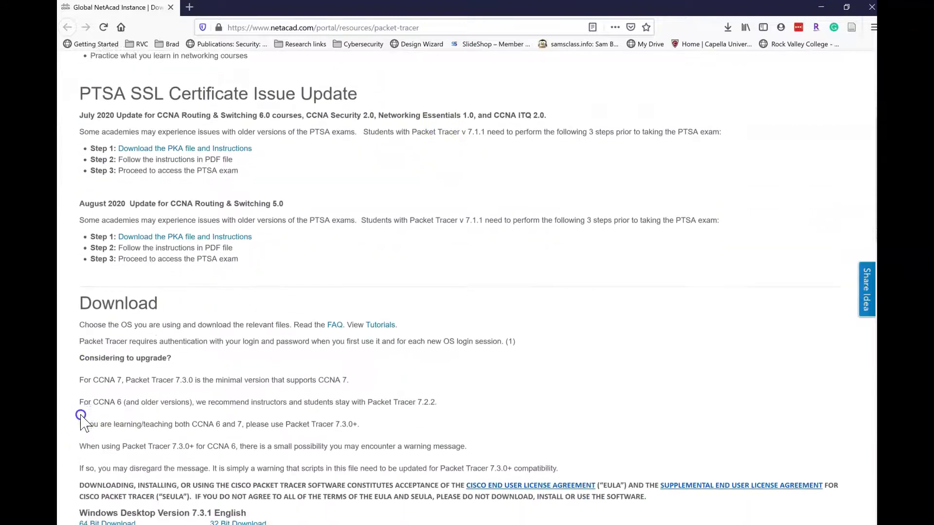
{"action": "scroll", "coordinate": [79, 395], "scroll_direction": "down", "scroll_amount": 2}
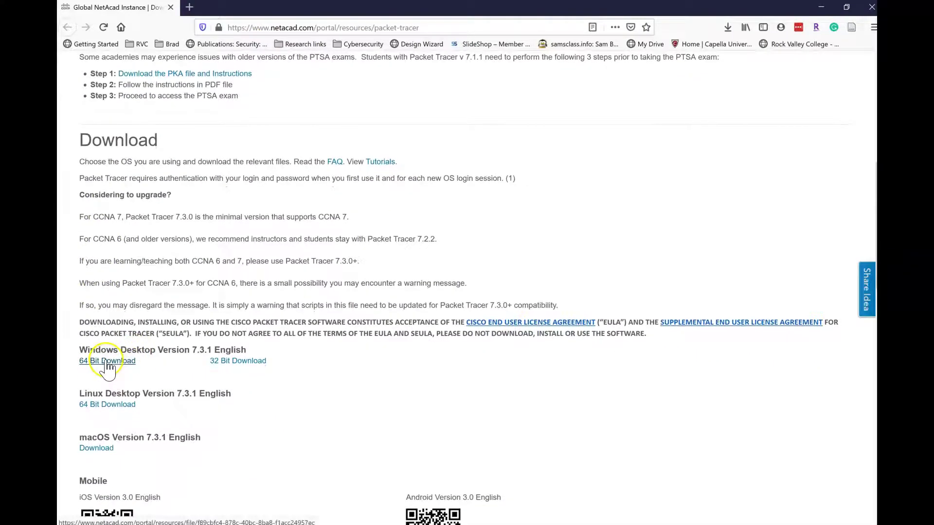
{"action": "scroll", "coordinate": [125, 323], "scroll_direction": "up", "scroll_amount": 7}
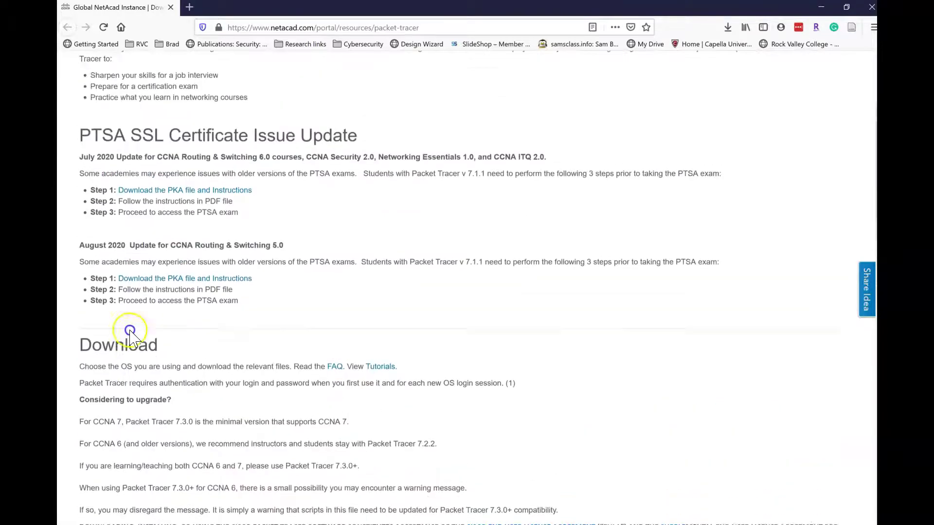
{"action": "scroll", "coordinate": [141, 462], "scroll_direction": "down", "scroll_amount": 5}
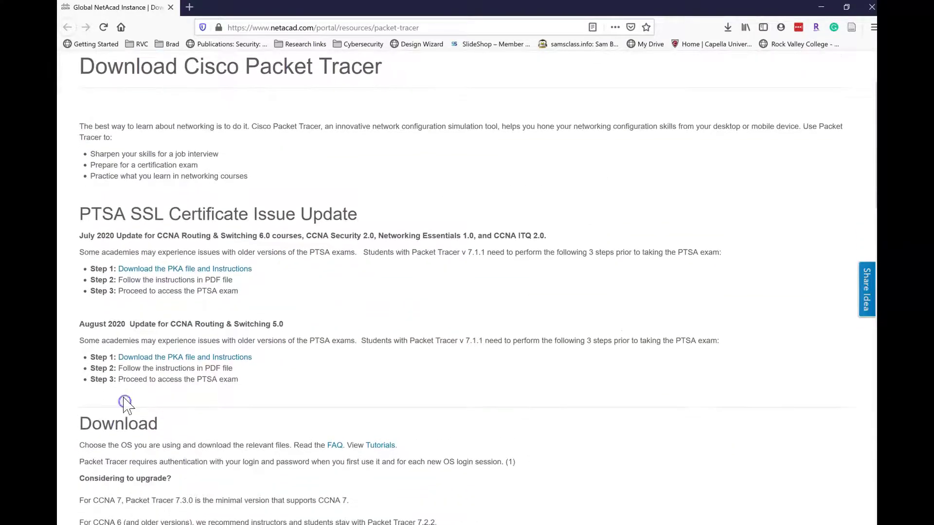
{"action": "scroll", "coordinate": [104, 392], "scroll_direction": "down", "scroll_amount": 4}
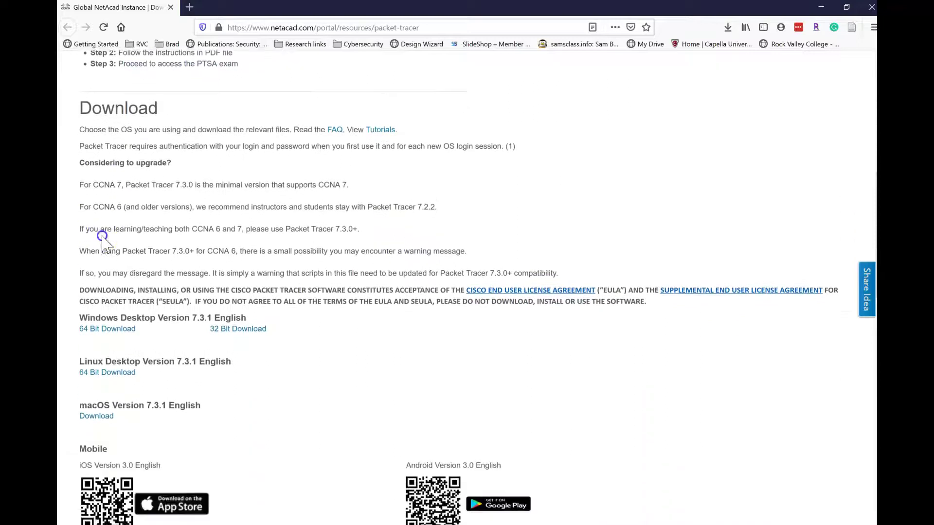
{"action": "scroll", "coordinate": [98, 292], "scroll_direction": "down", "scroll_amount": 1}
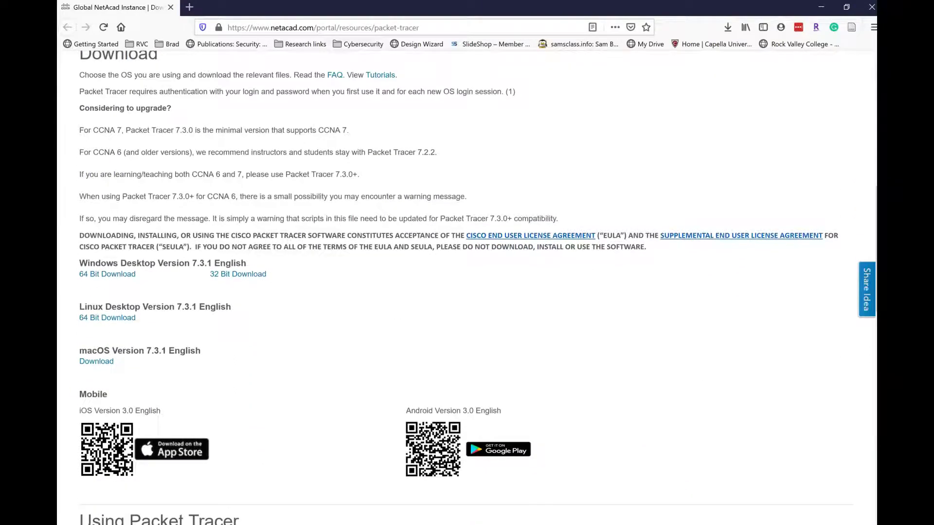
{"action": "scroll", "coordinate": [108, 441], "scroll_direction": "down", "scroll_amount": 1}
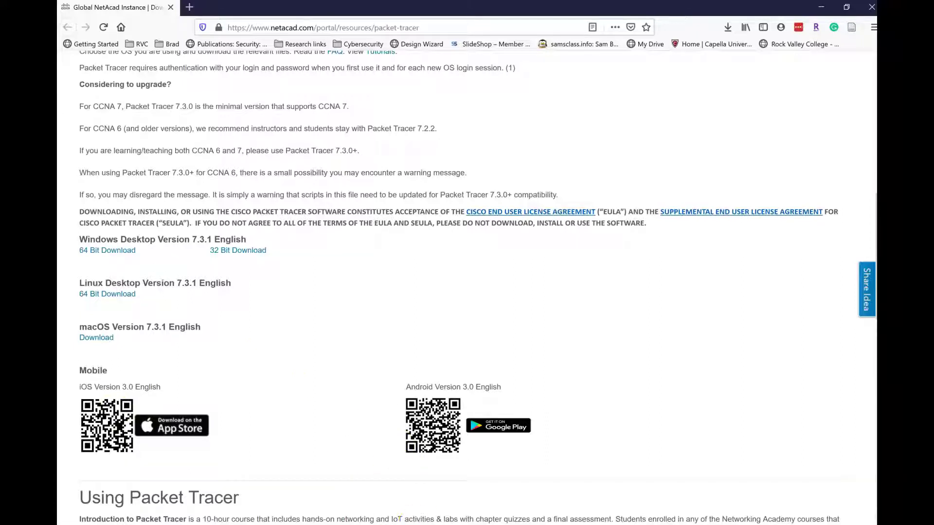
Request the 64-bit download of Windows Desktop Version 7.3.1 from the Packet Tracer download page
{"action": "mouse_move", "coordinate": [396, 522]}
{"action": "left_click", "coordinate": [362, 494]}
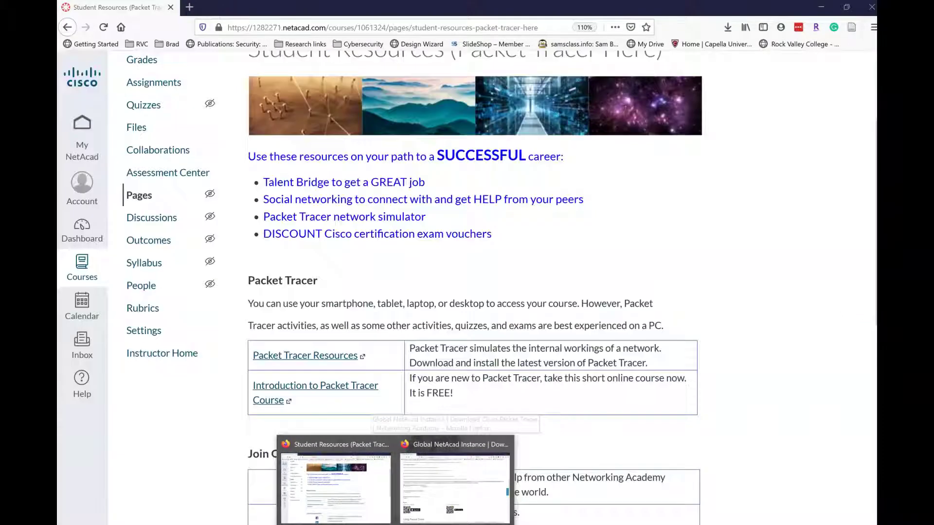
{"action": "left_click", "coordinate": [455, 486]}
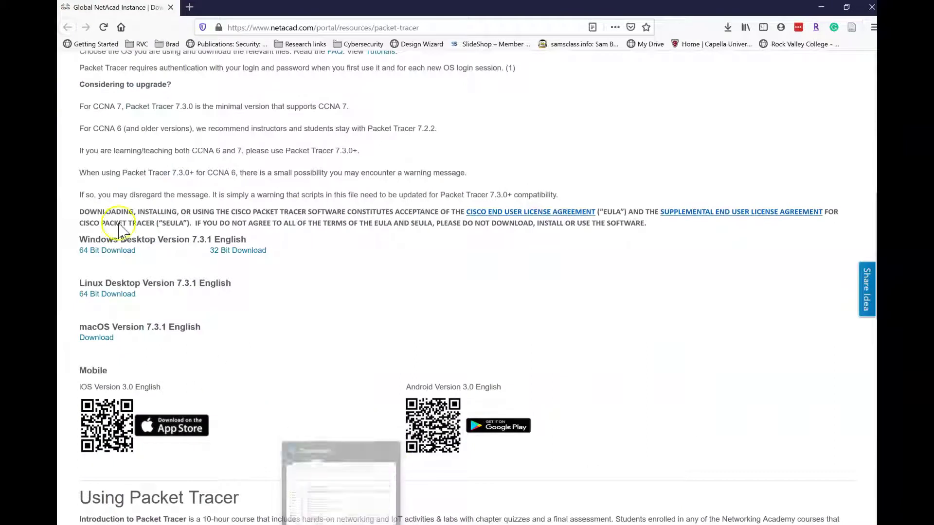
{"action": "left_click", "coordinate": [102, 250]}
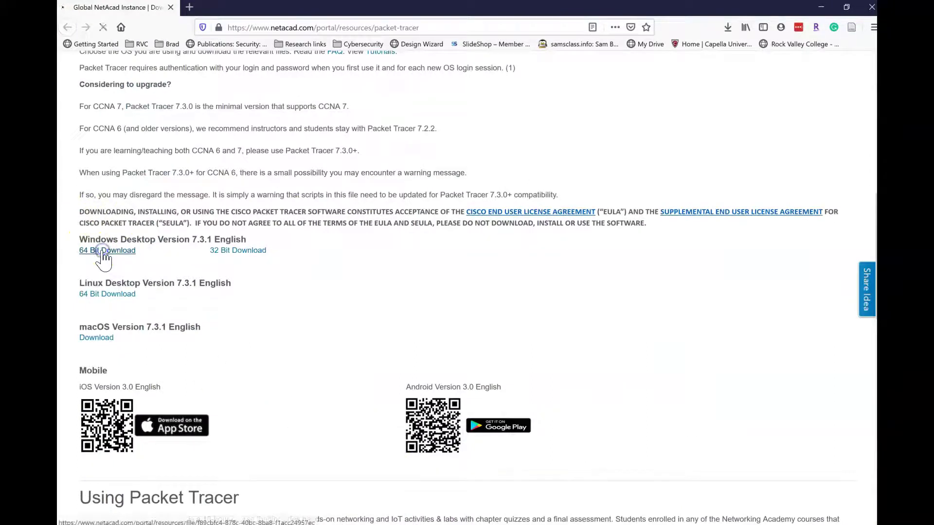
{"action": "left_click", "coordinate": [526, 233]}
{"action": "left_click", "coordinate": [583, 177]}
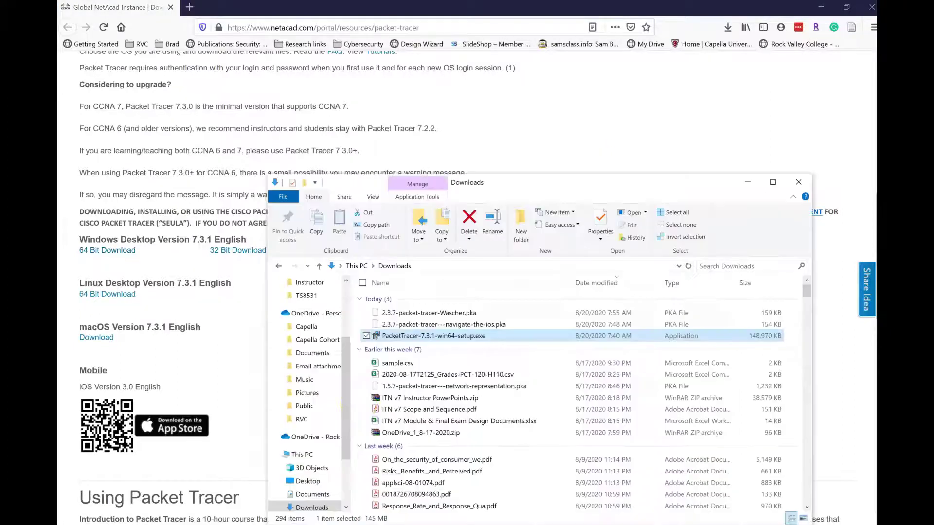
Run the installer PacketTracer-7.3.1-win64-setup.exe from the Downloads folder and close the folder window
{"action": "left_click", "coordinate": [446, 335]}
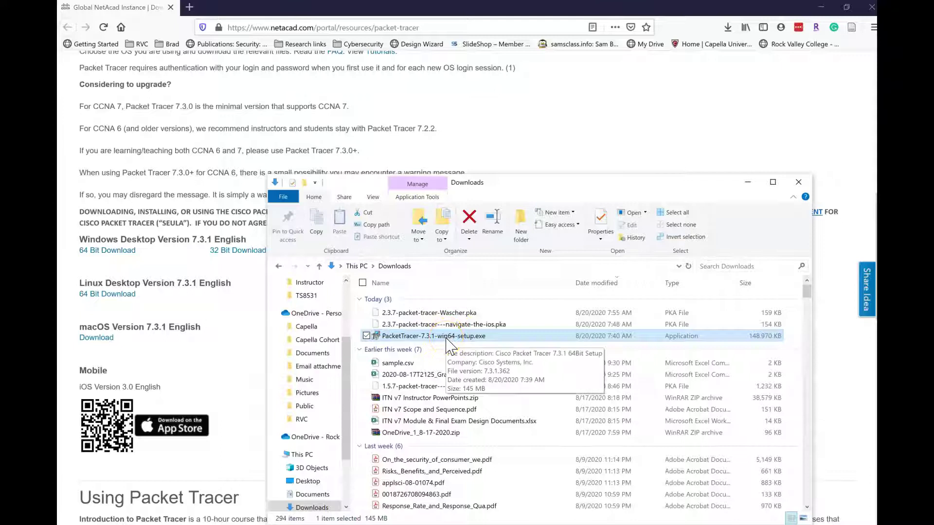
{"action": "double_click", "coordinate": [446, 336]}
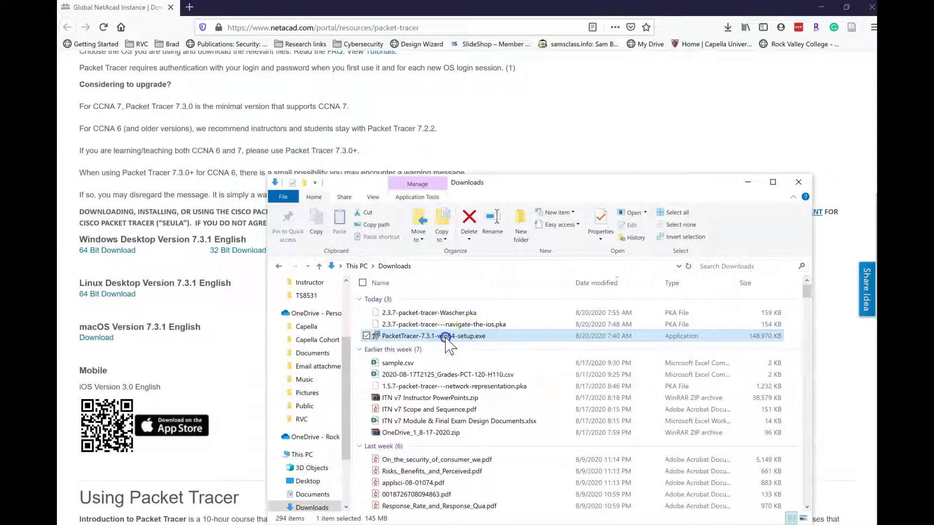
{"action": "left_click", "coordinate": [799, 183]}
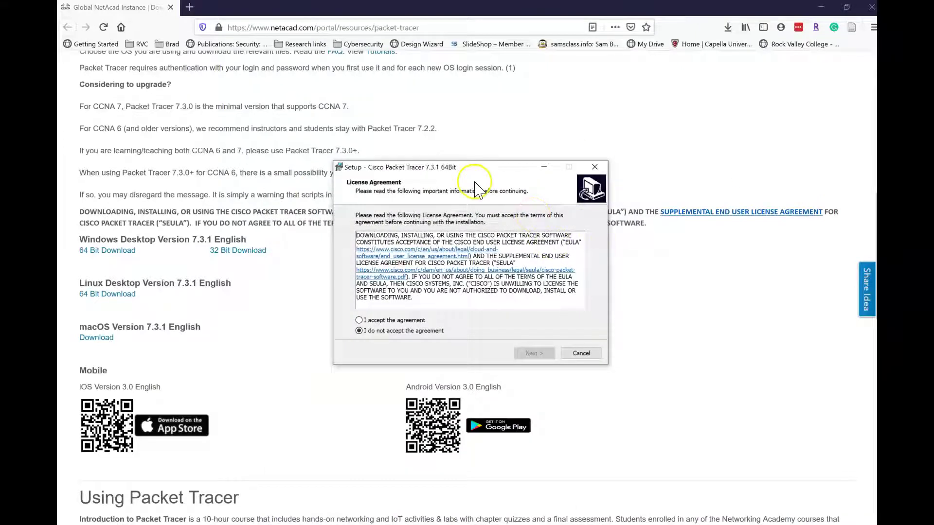
Accept the license agreement and install Packet Tracer 7.3.1 to C:\Program Files\Cisco Packet Tracer 7.3.1 with a desktop shortcut
{"action": "left_click", "coordinate": [383, 320]}
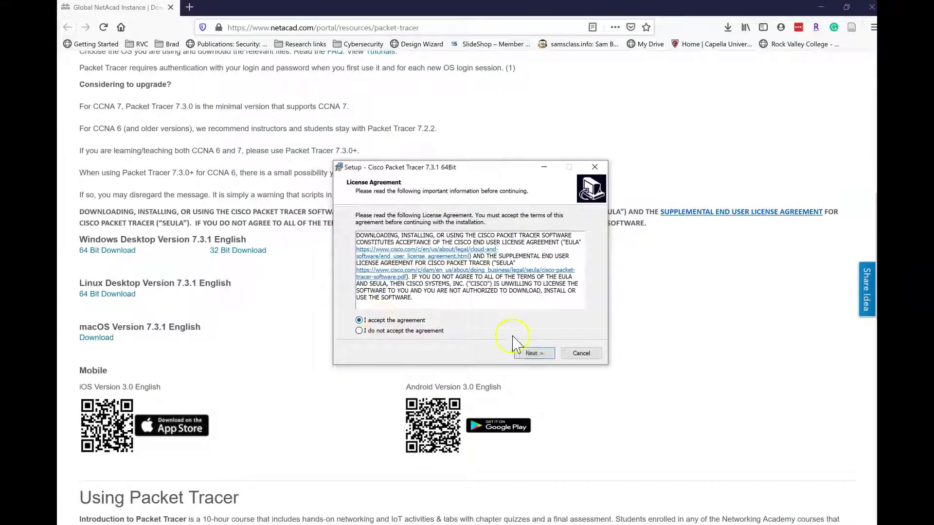
{"action": "left_click", "coordinate": [534, 354]}
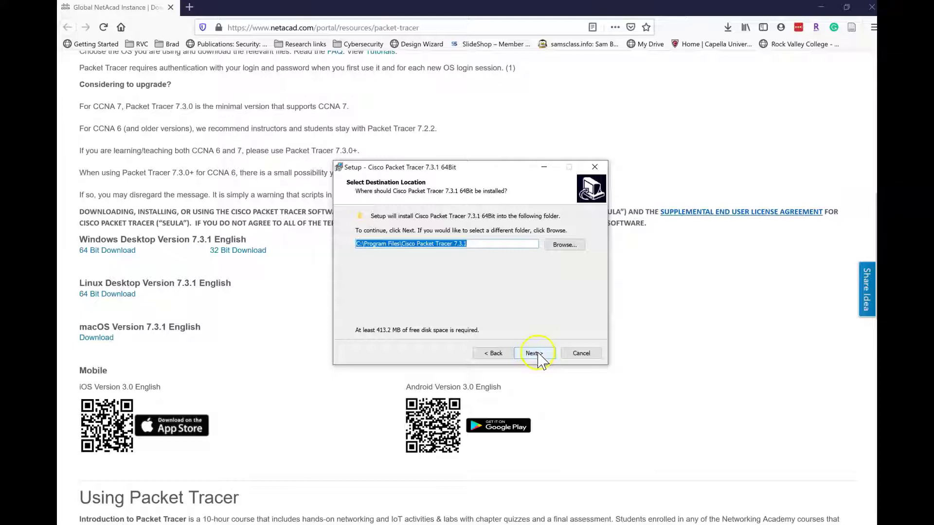
{"action": "left_click", "coordinate": [534, 354]}
{"action": "left_click", "coordinate": [539, 356]}
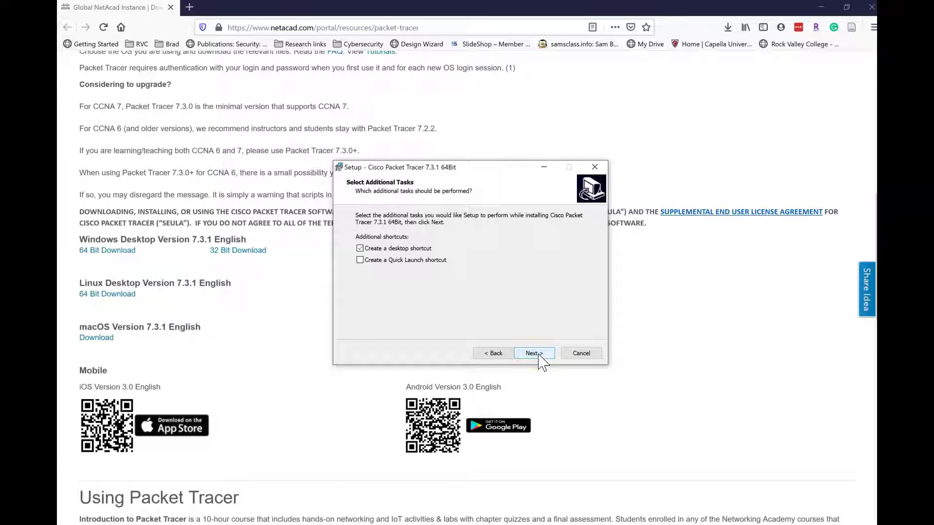
{"action": "left_click", "coordinate": [534, 354]}
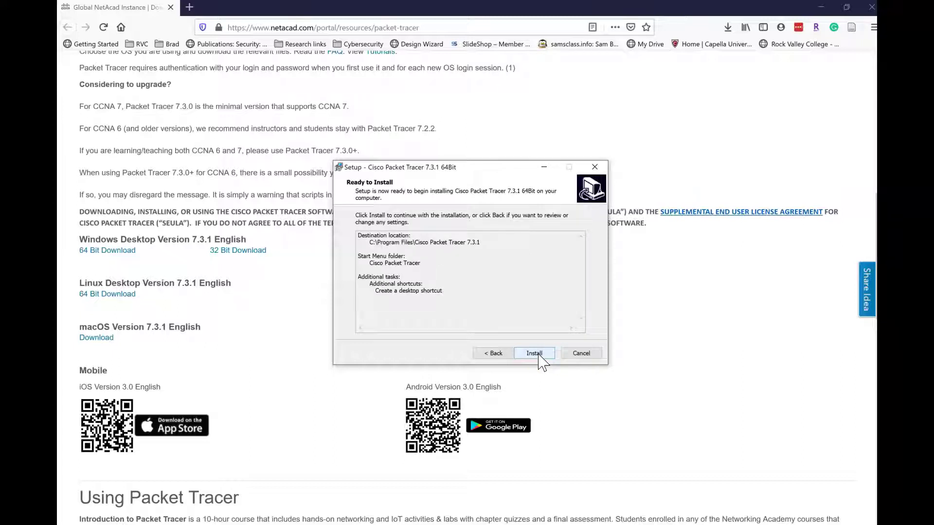
{"action": "left_click", "coordinate": [538, 358]}
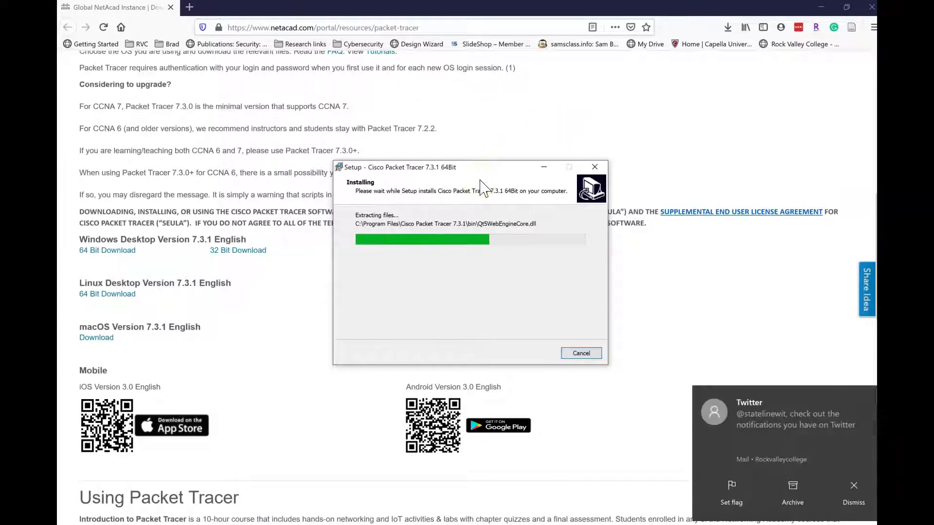
Dismiss the mail notification, and finish the setup so that Cisco Packet Tracer launches
{"action": "left_click", "coordinate": [834, 489]}
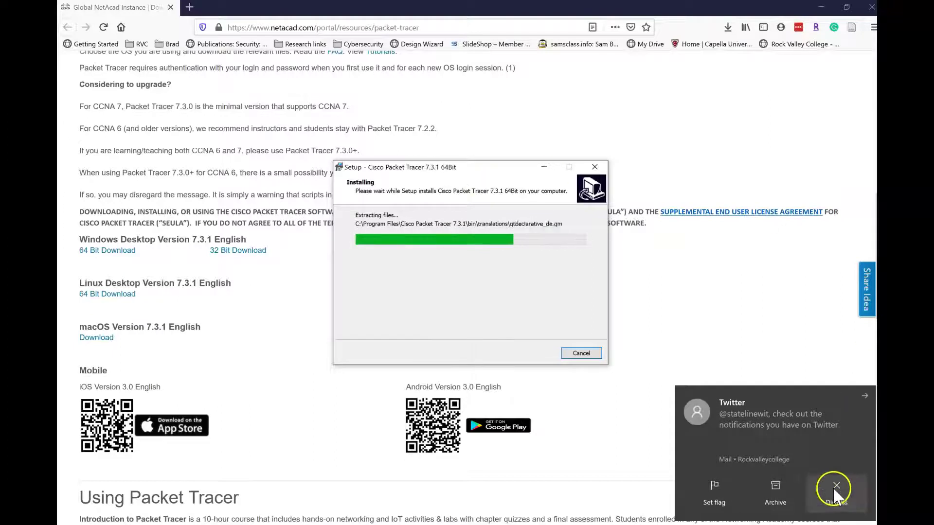
{"action": "left_click", "coordinate": [454, 183]}
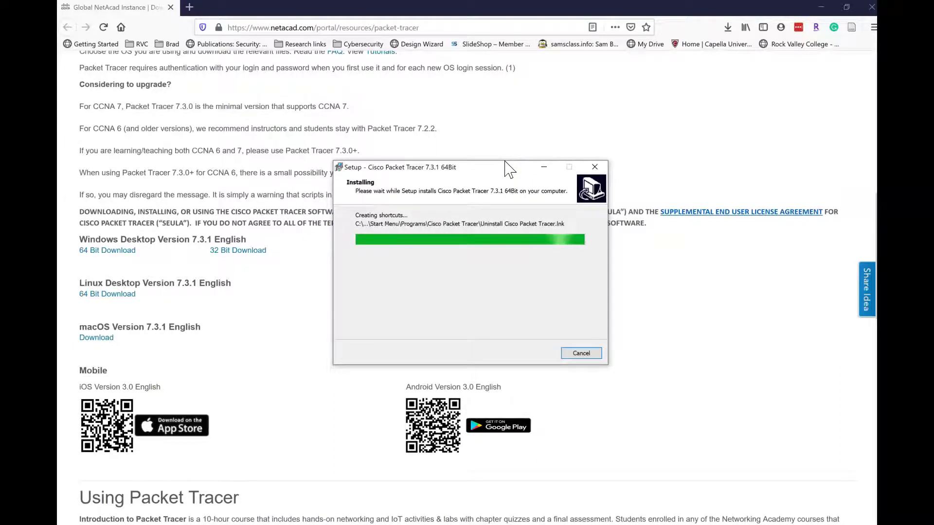
{"action": "left_click", "coordinate": [535, 354]}
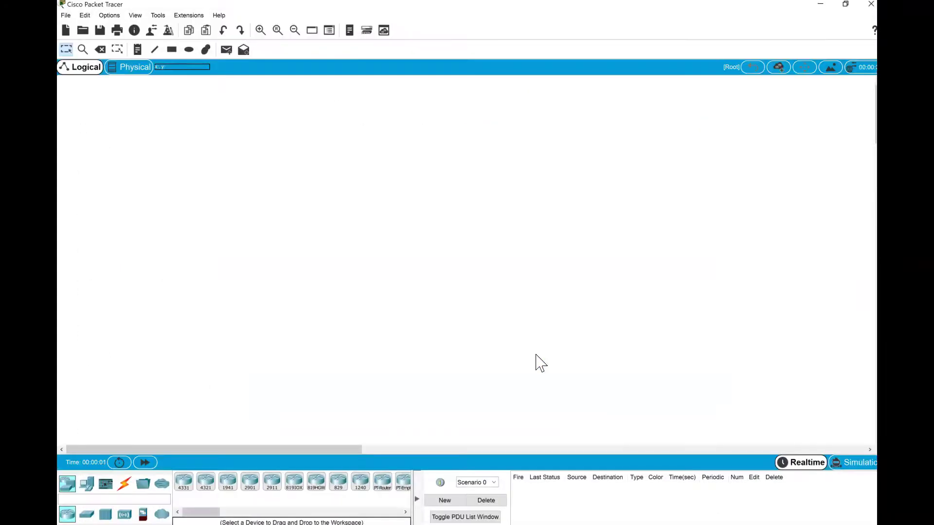
{"action": "left_click", "coordinate": [464, 331]}
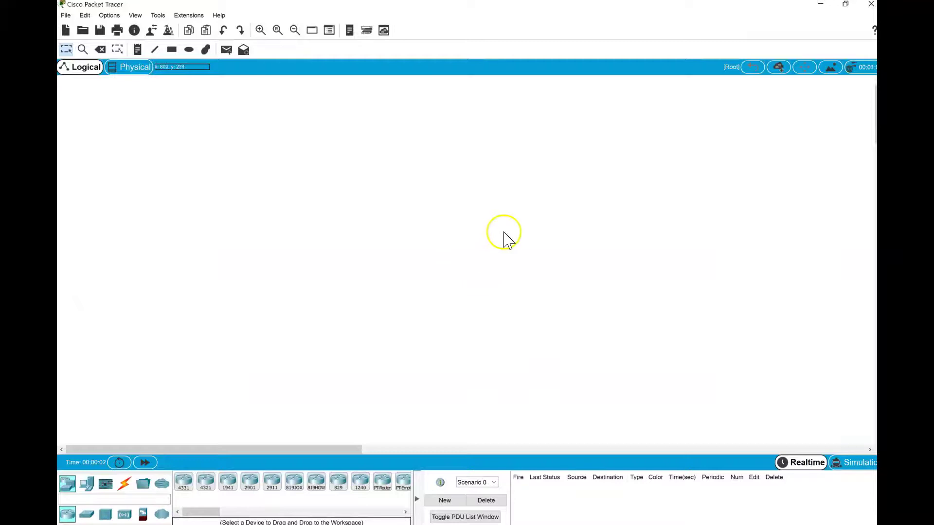